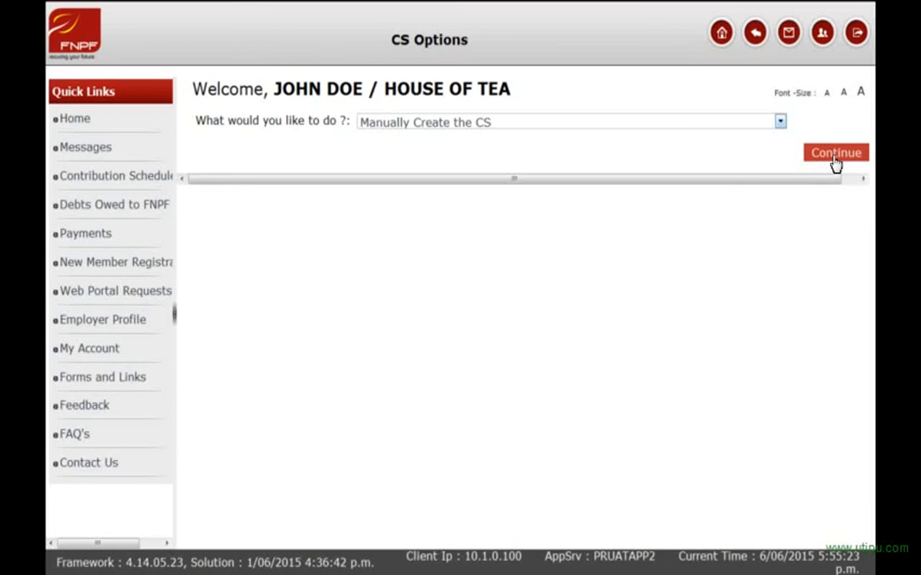
Continue with 'Manually Create the CS' to reach the CS Header Search page.
click(835, 159)
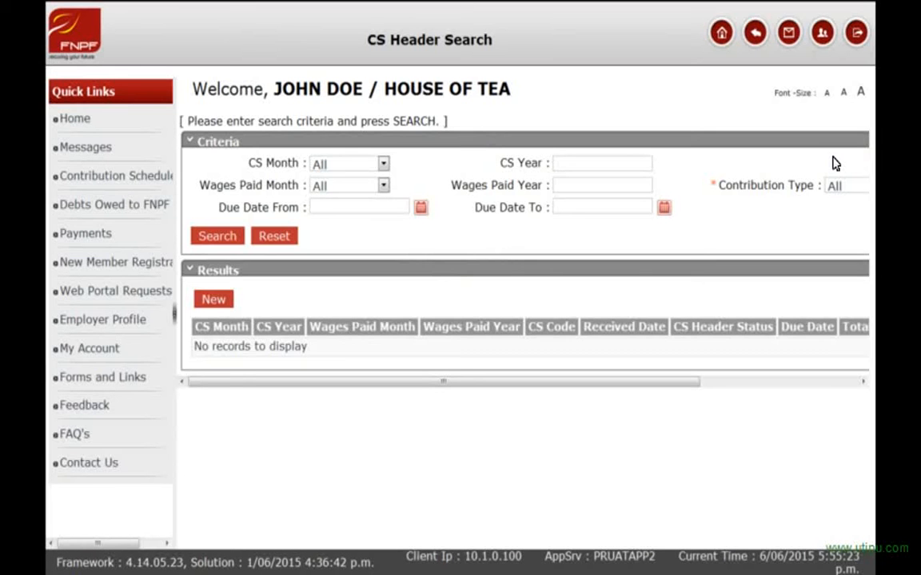
Collapse Quick Links, choose Compulsory contribution type, and start a new CS header.
click(174, 316)
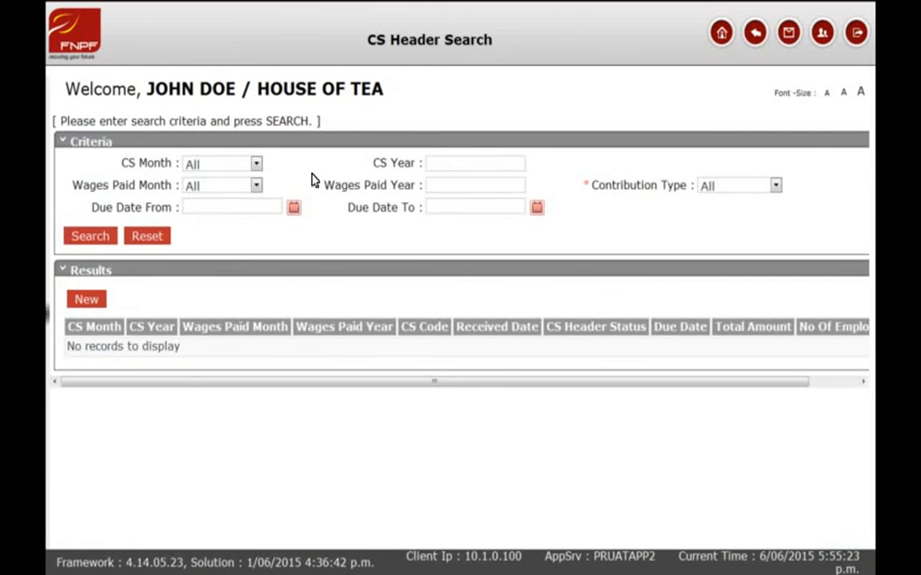
click(745, 191)
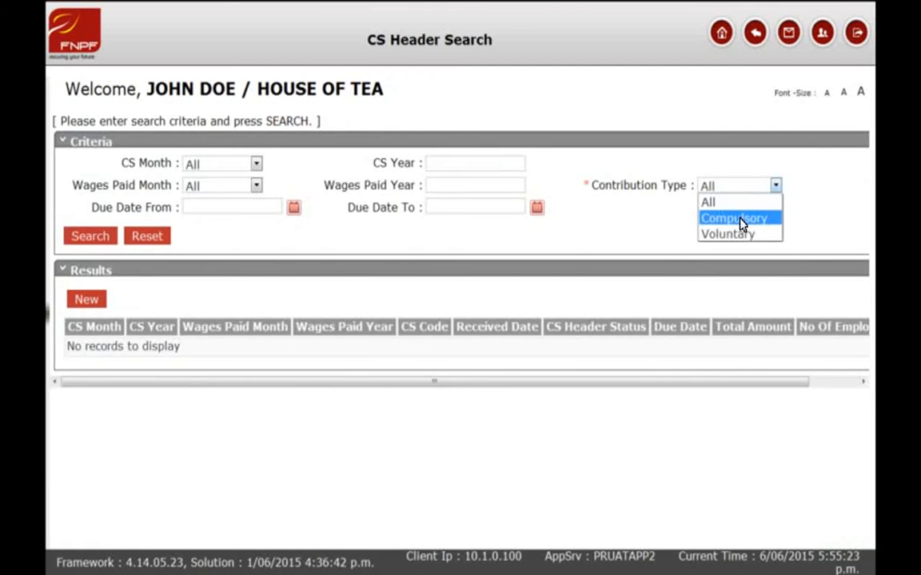
click(740, 220)
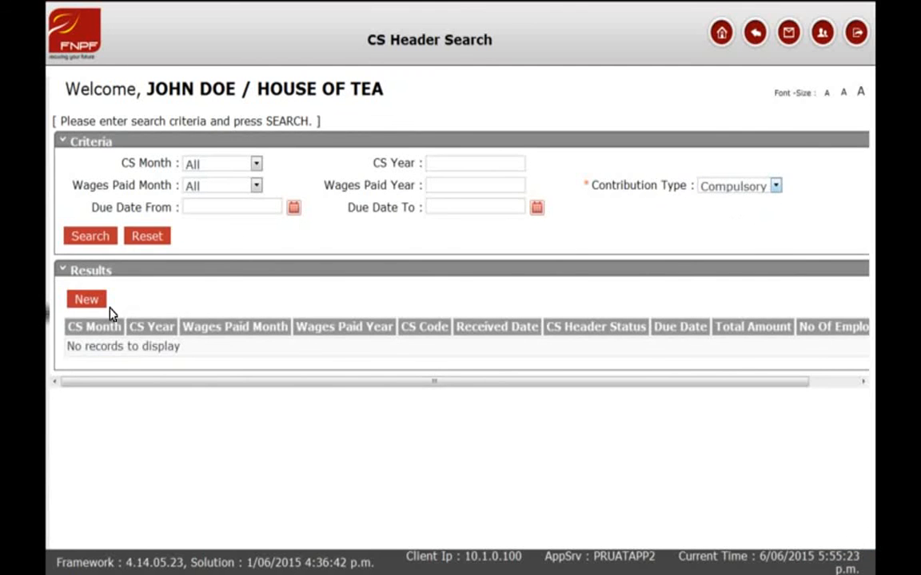
click(88, 300)
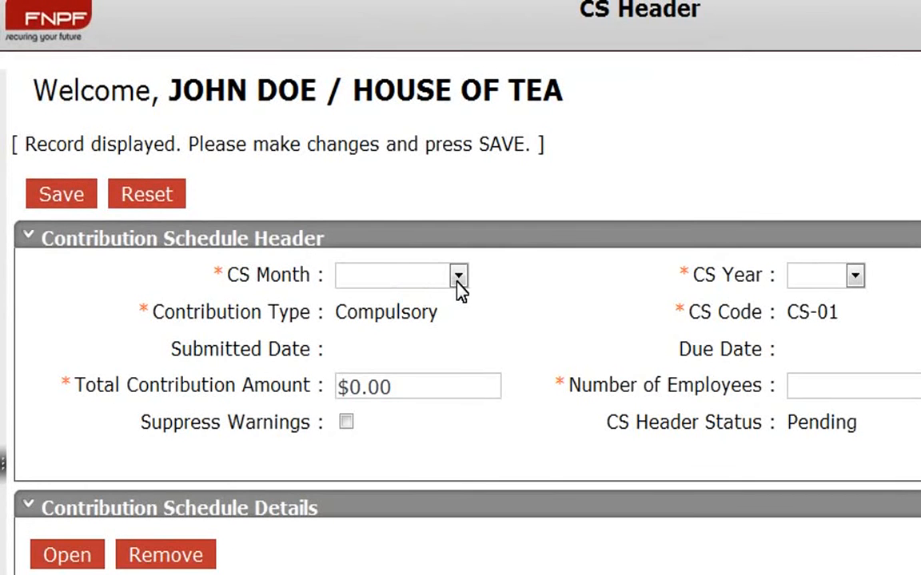
Set the CS period to December 2015 and wages paid to November 2015.
click(458, 280)
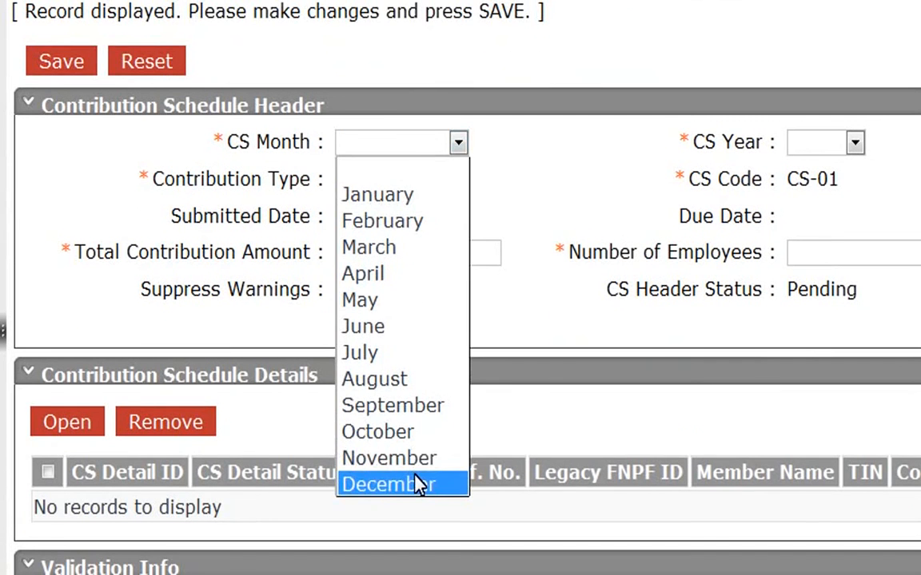
click(420, 485)
click(854, 144)
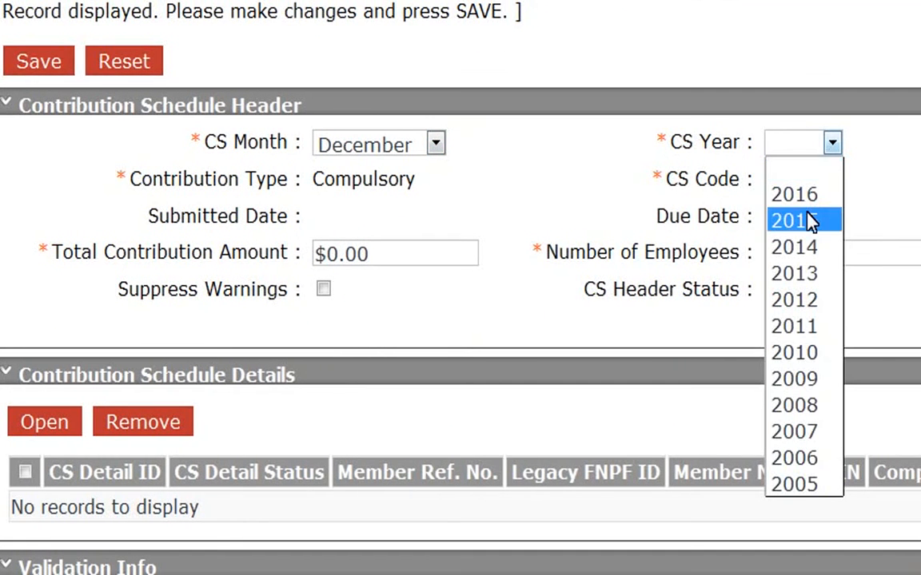
click(807, 221)
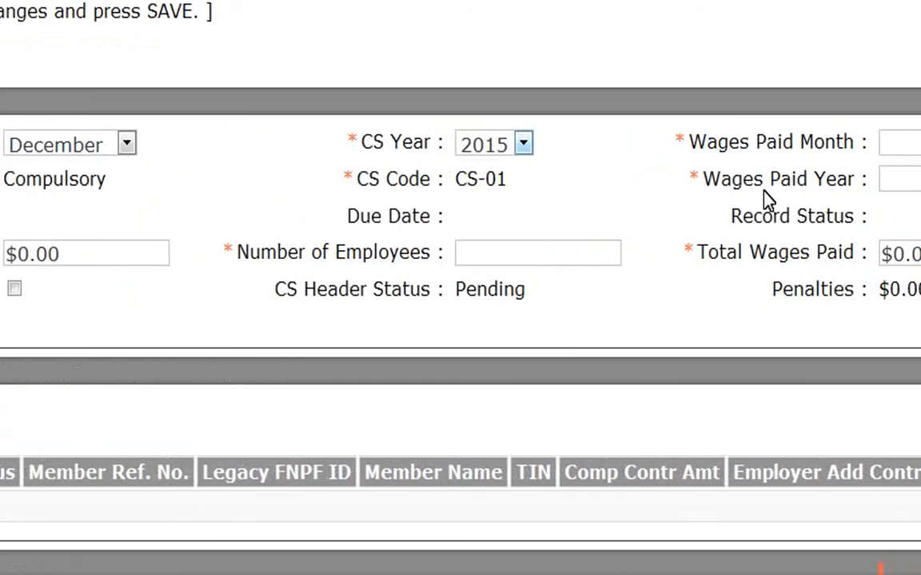
click(879, 144)
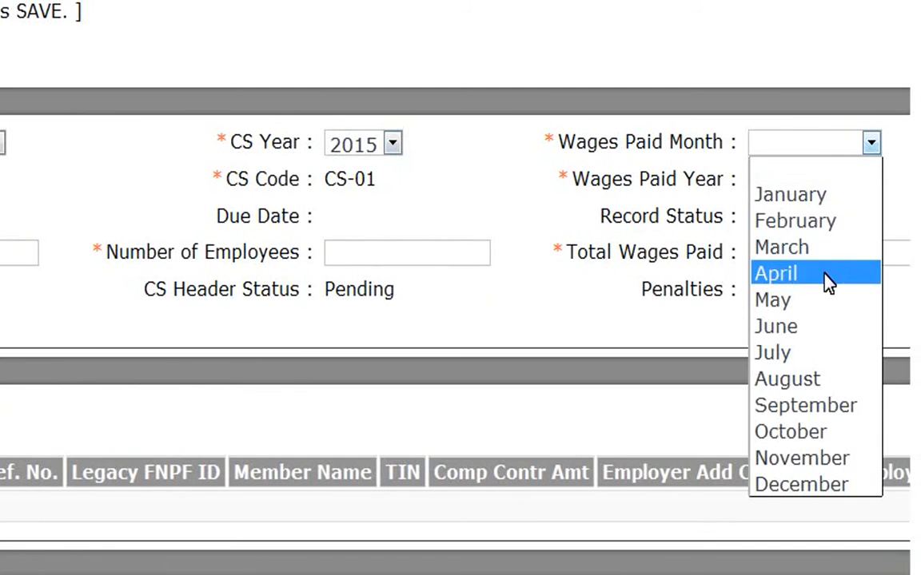
click(769, 460)
click(815, 180)
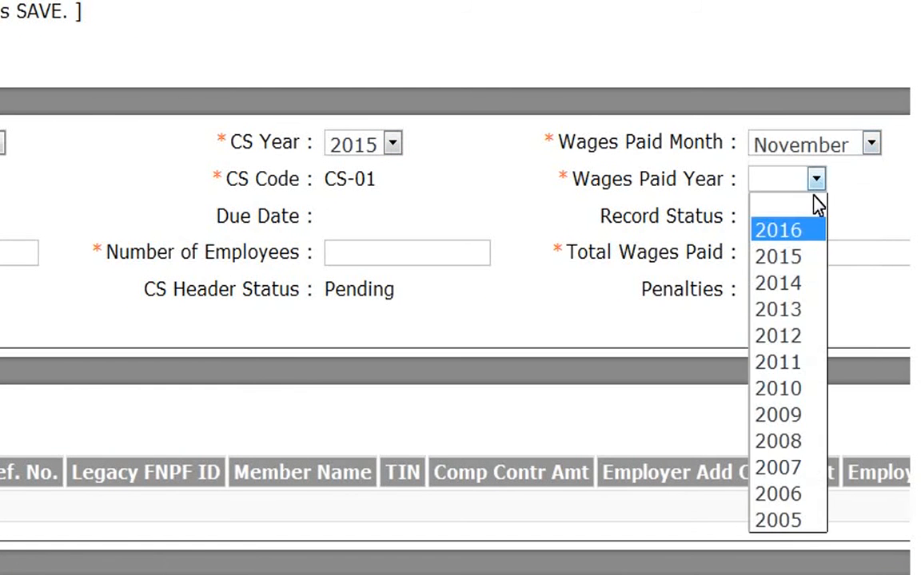
click(797, 255)
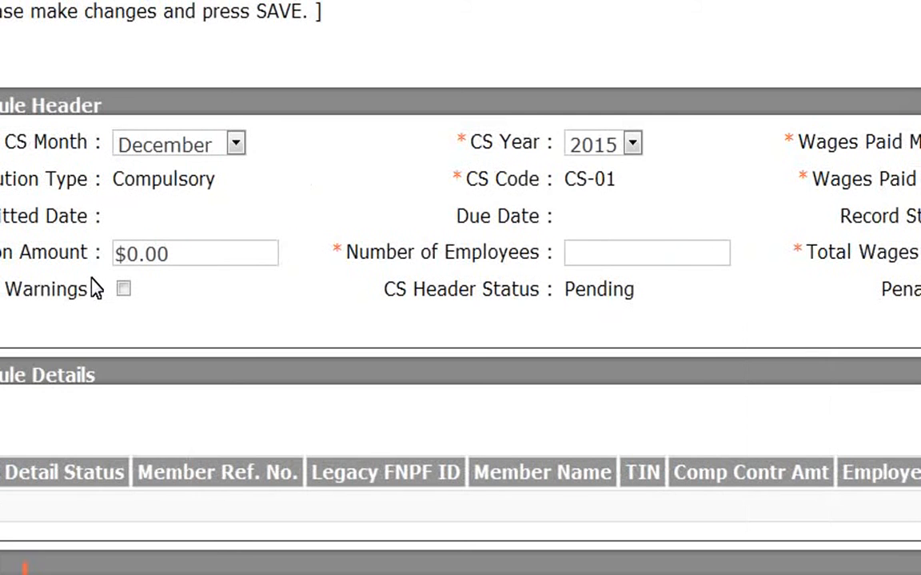
Enter $225.00 contributions, 2 employees and $1,250.00 total wages, then save the header.
drag(131, 254, 175, 255)
text(225.00)
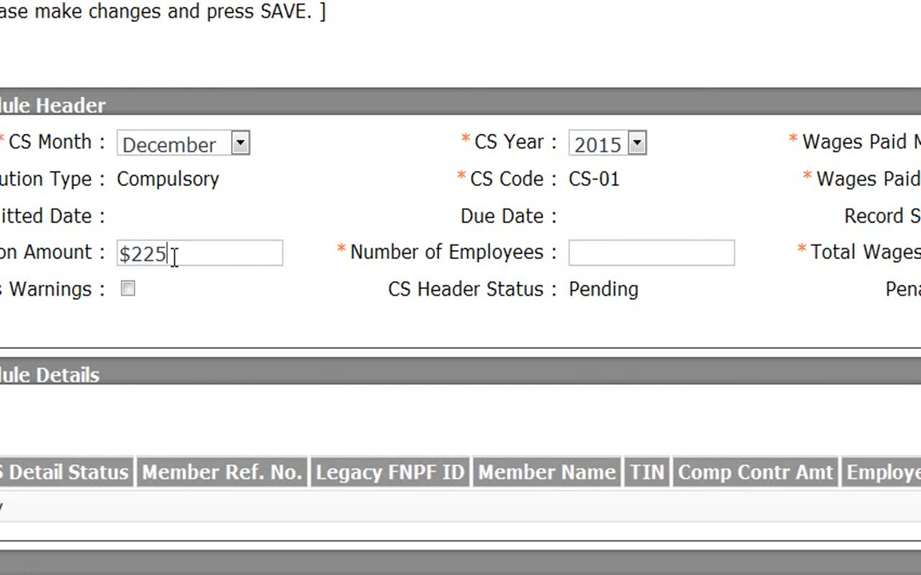
click(583, 256)
text(2)
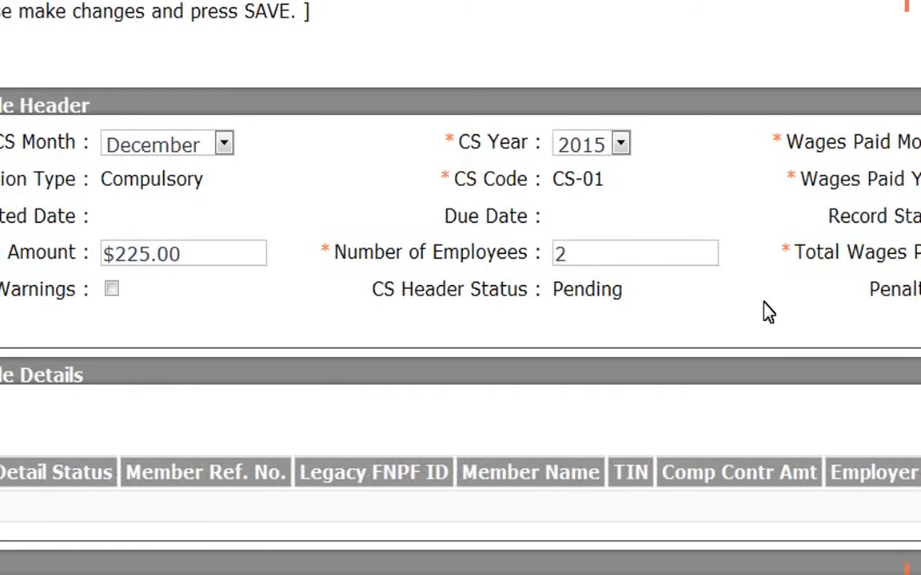
click(816, 261)
drag(817, 261, 766, 261)
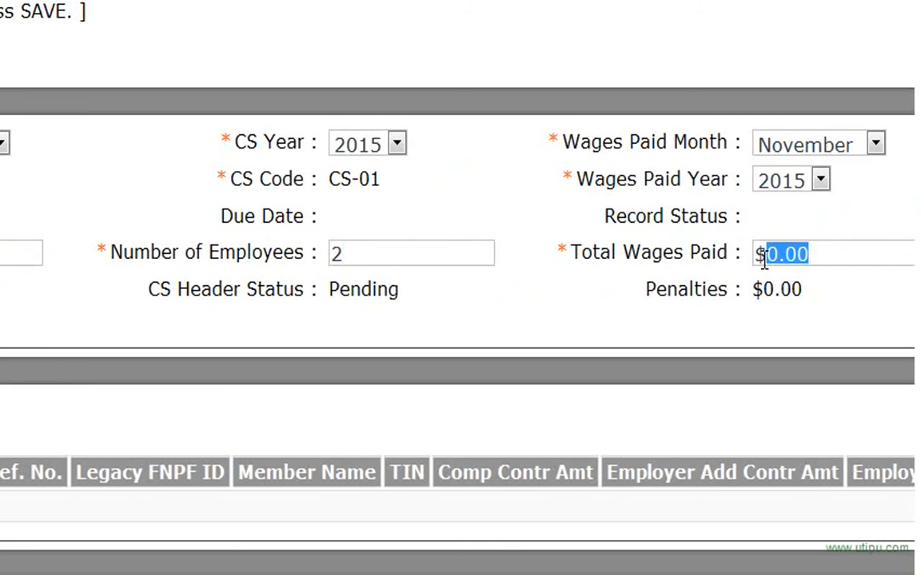
text(1,250.00)
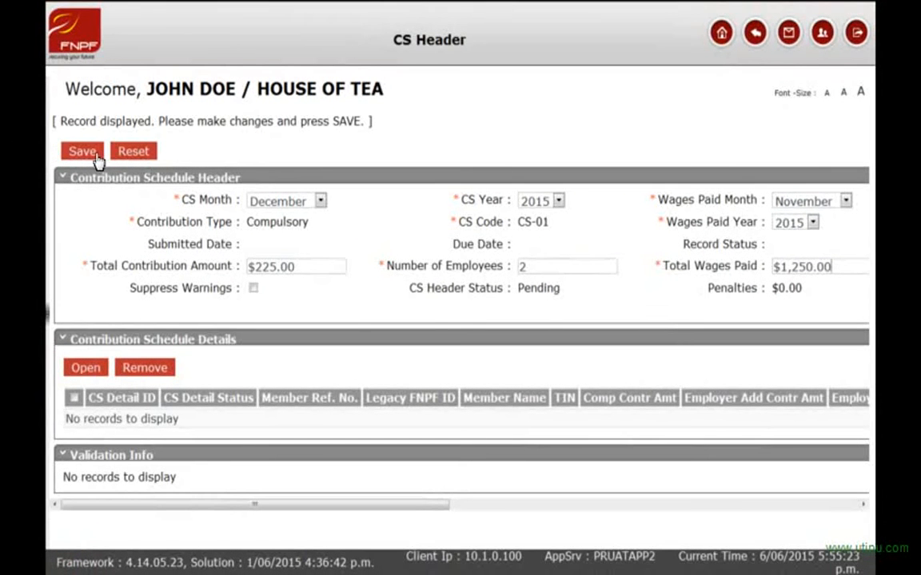
click(92, 152)
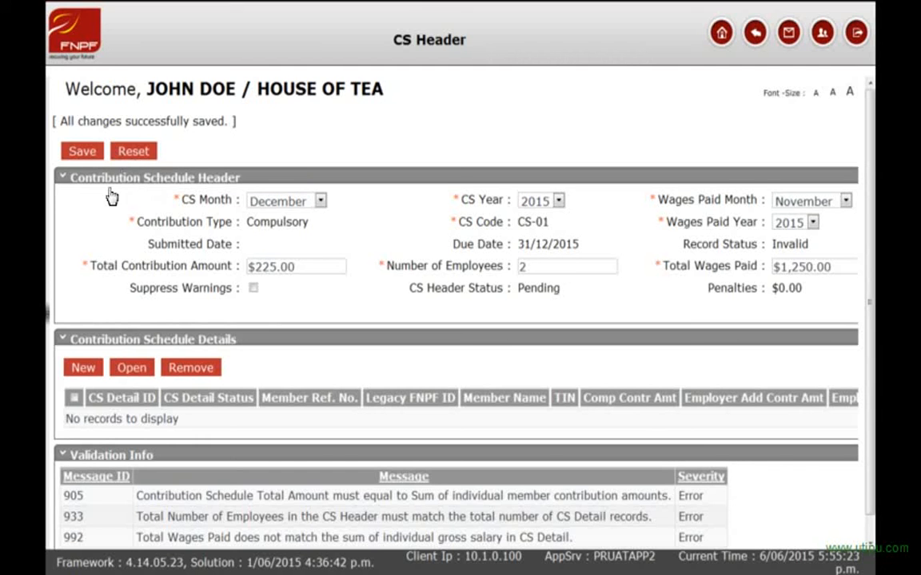
Add a new member detail record under Contribution Schedule Details.
click(83, 373)
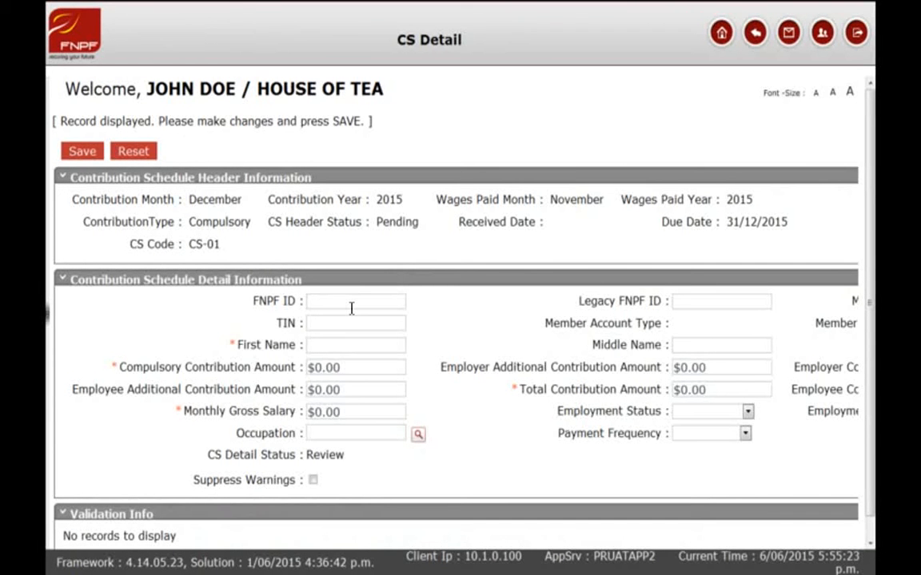
Enter the member's FNPF ID and TIN.
click(387, 328)
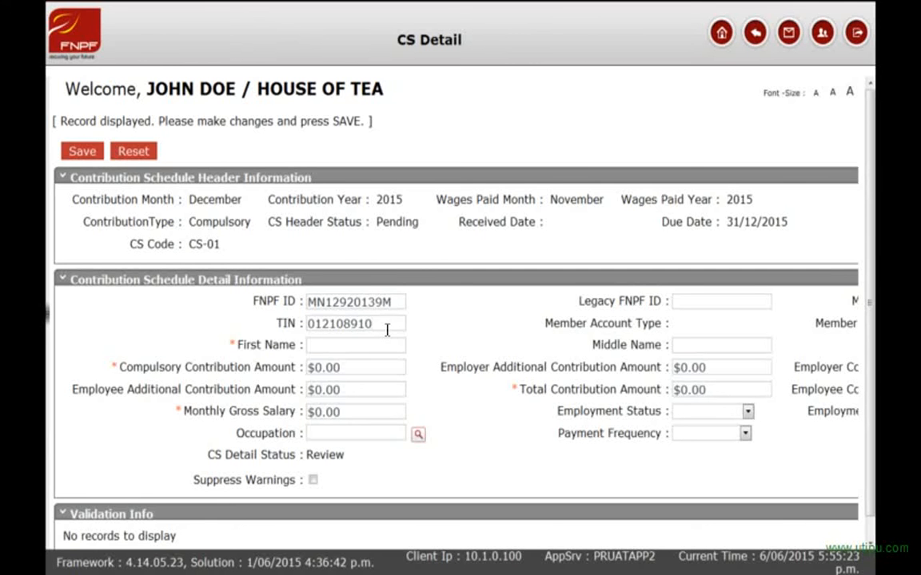
Fill in the member's first, middle and last names.
click(374, 346)
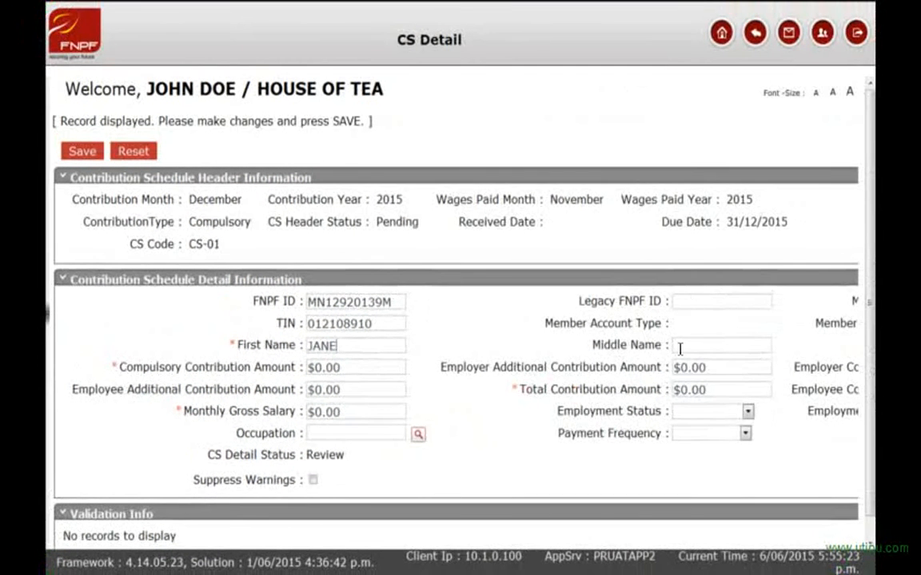
click(679, 348)
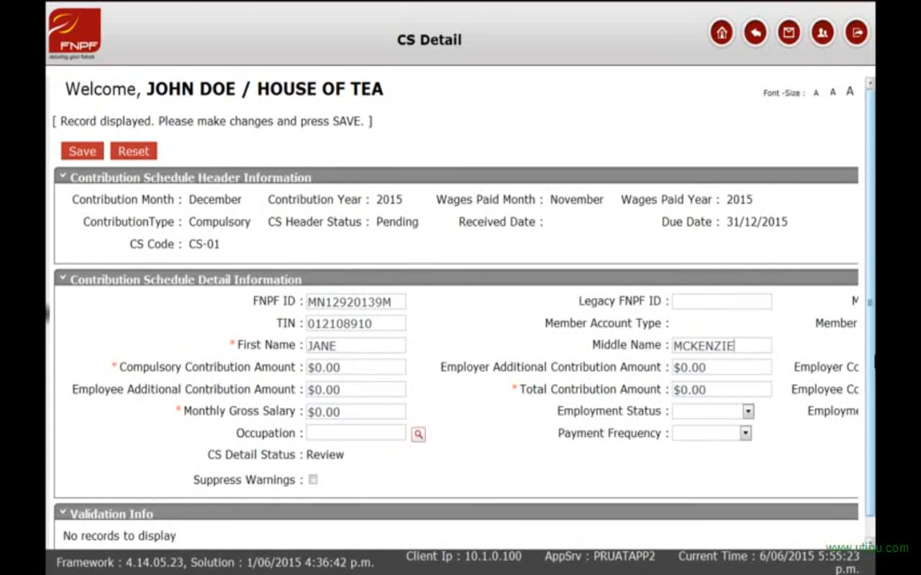
scroll(862, 417, down, 1)
drag(637, 548, 820, 557)
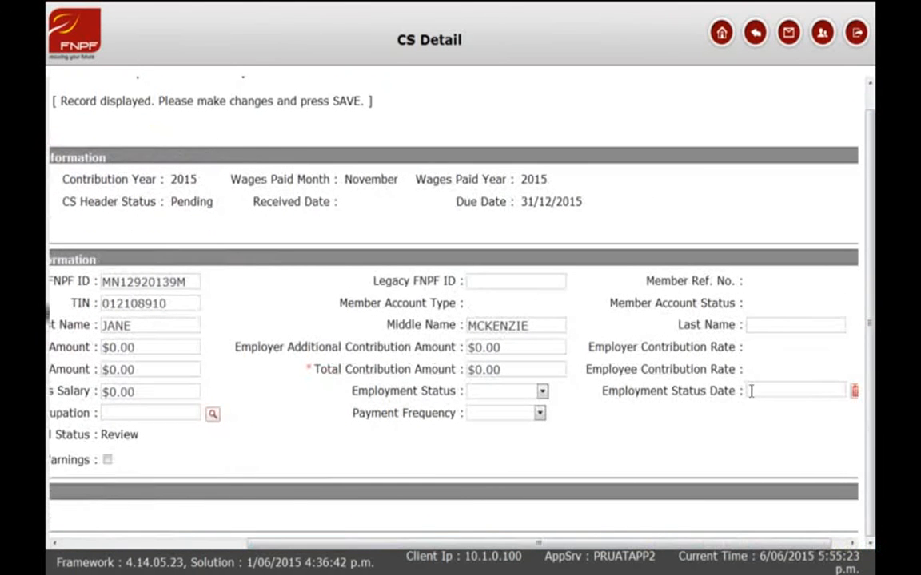
click(761, 326)
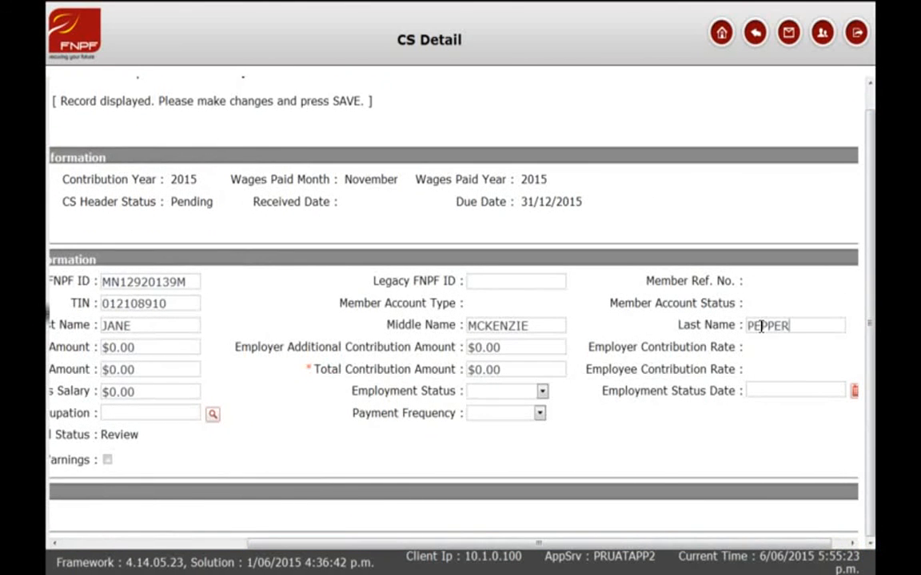
drag(653, 544, 415, 529)
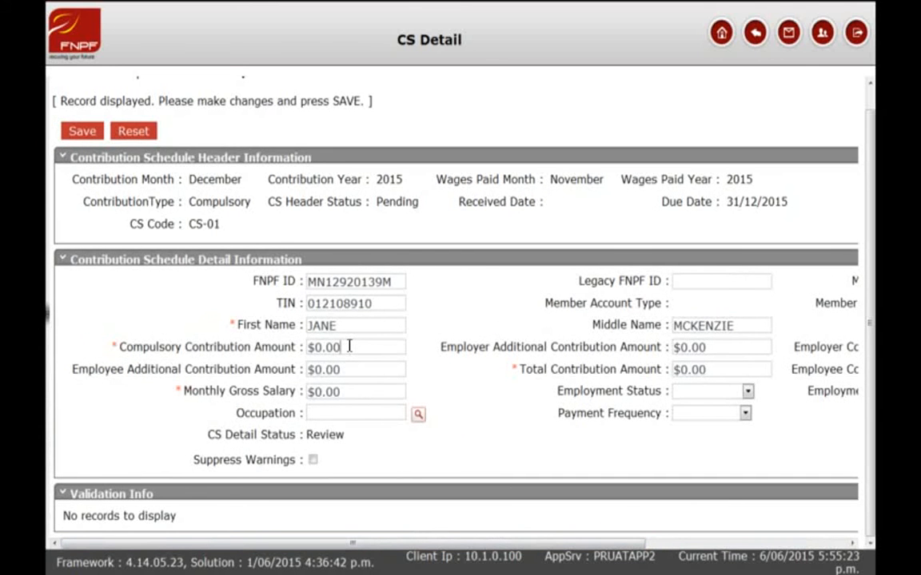
Enter $112.50 compulsory and total contributions and a $625.00 monthly gross salary.
drag(334, 347, 350, 347)
key(shift+Left)
key(shift+Left)
key(shift+Left)
key(shift+Left)
text(112.50)
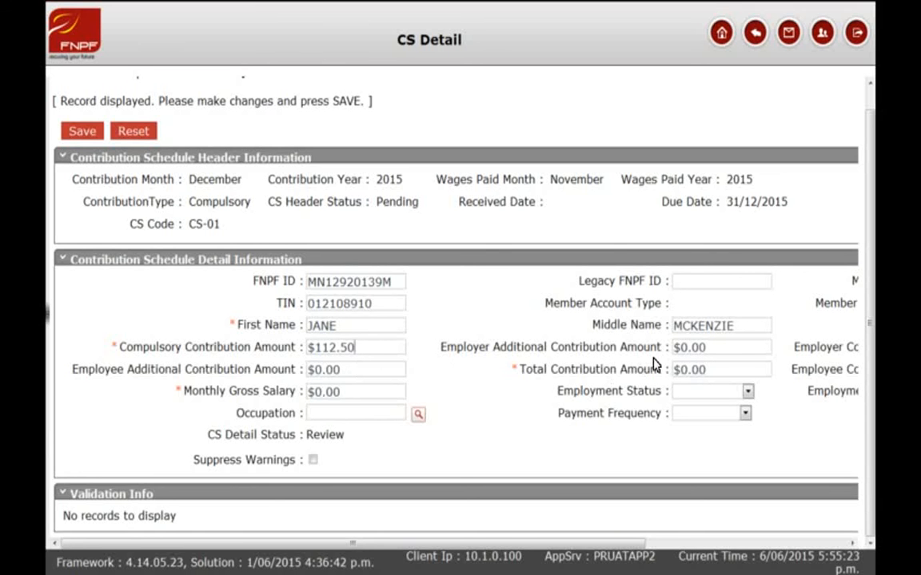
drag(684, 348, 709, 348)
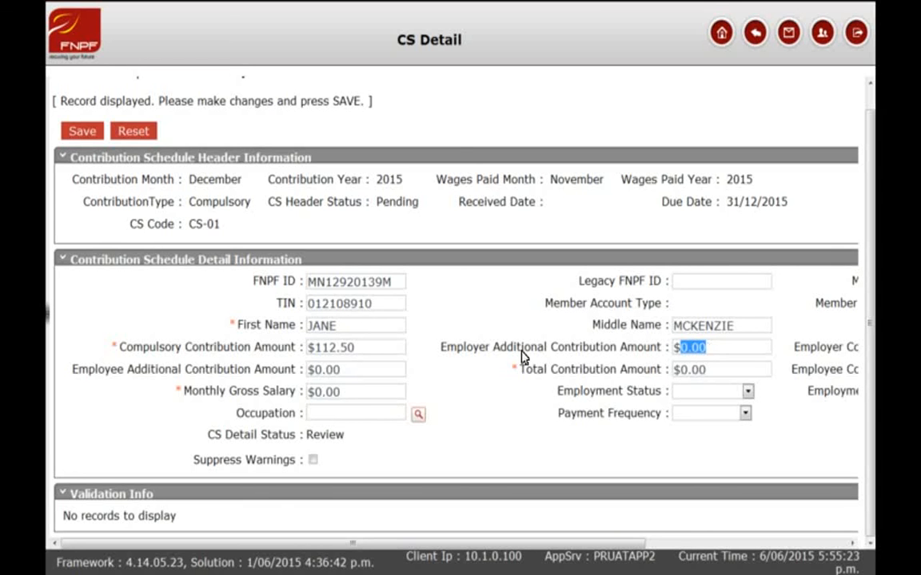
drag(315, 370, 338, 377)
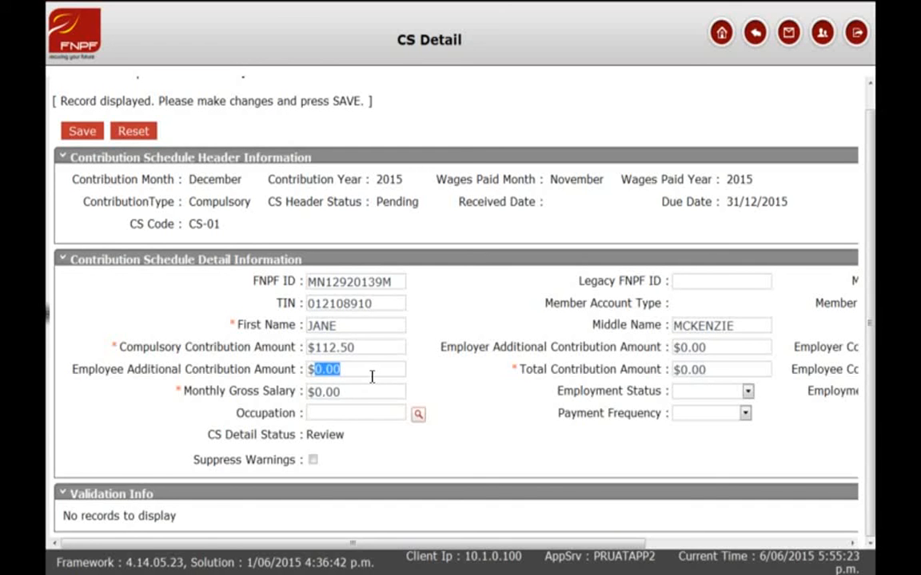
drag(704, 370, 679, 375)
text(1)
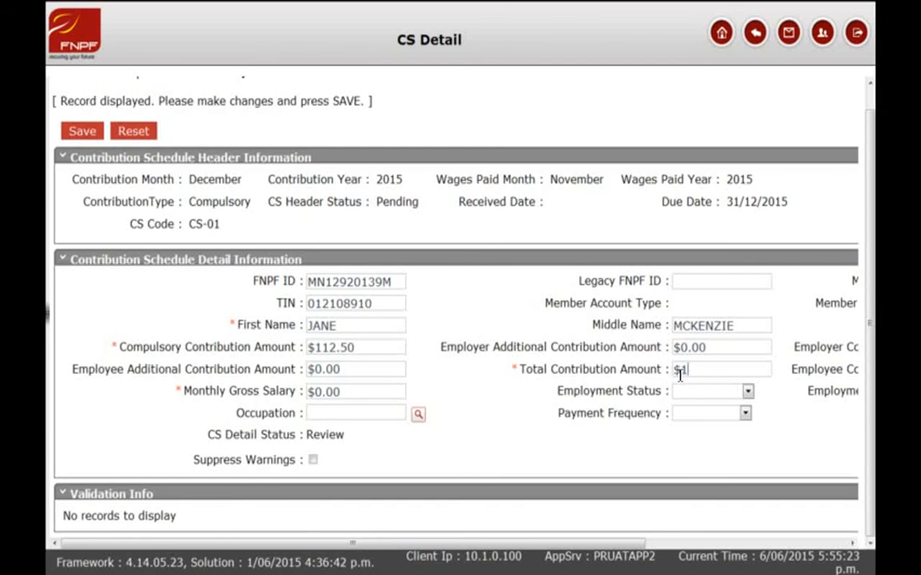
text(12.50)
drag(343, 395, 318, 399)
text(625.00)
click(747, 398)
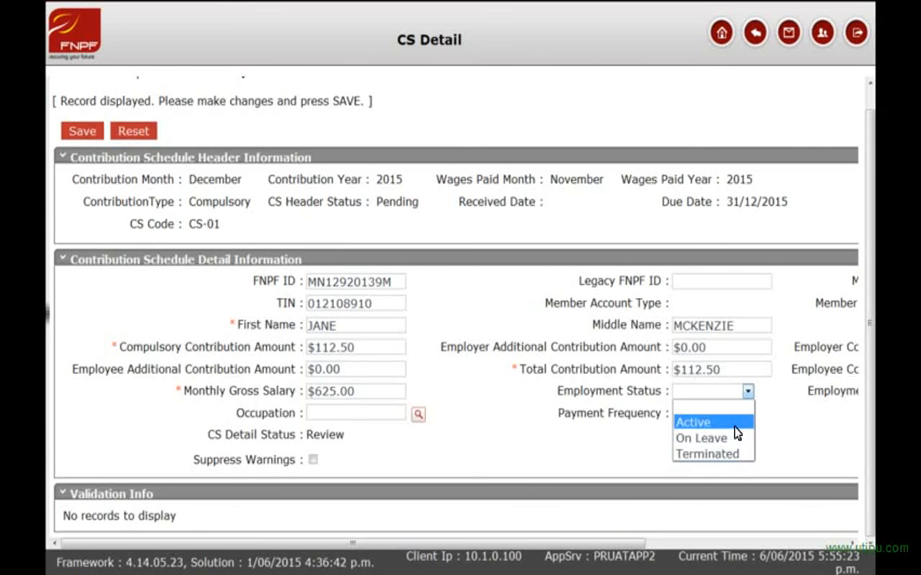
Set employment status to Active with a status date of 12/02/2015.
click(723, 422)
drag(639, 547, 841, 553)
click(841, 395)
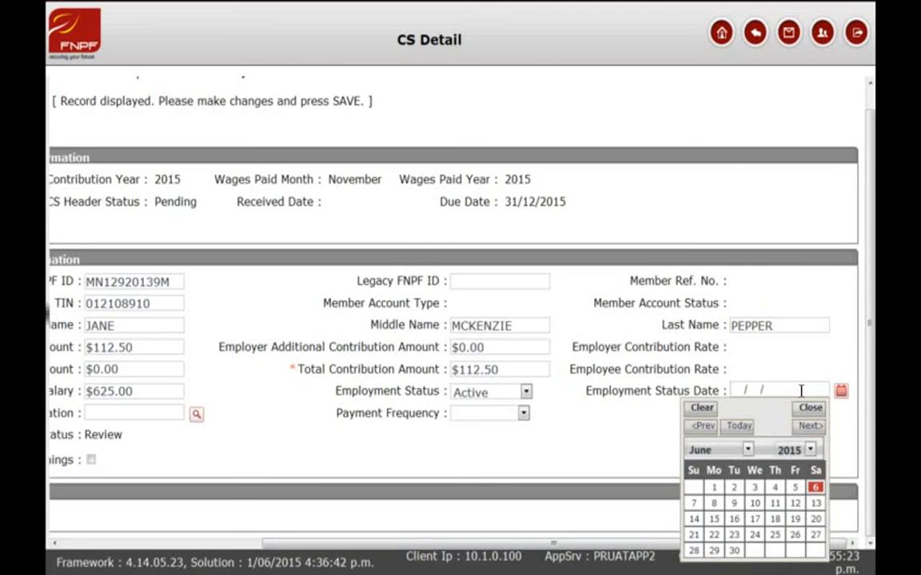
text(12/02/2015)
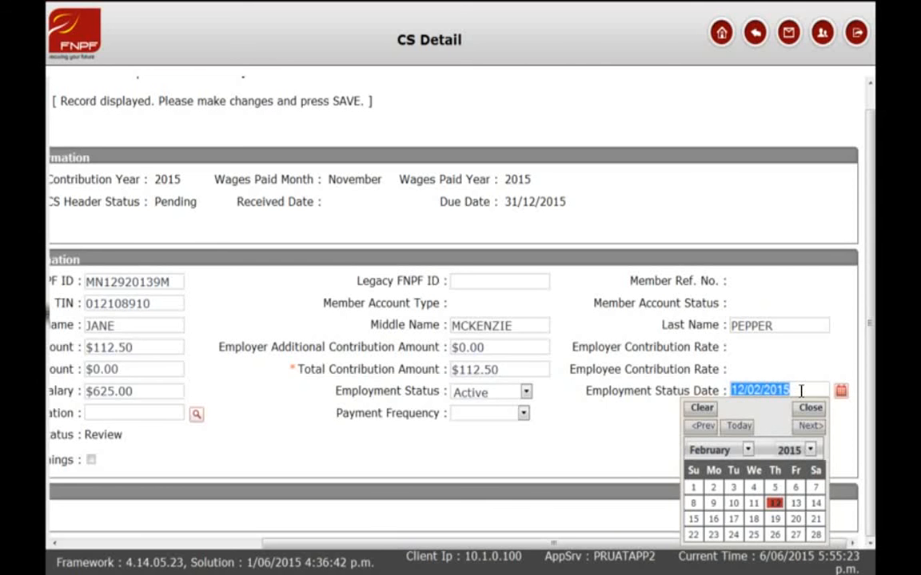
click(802, 389)
double_click(804, 389)
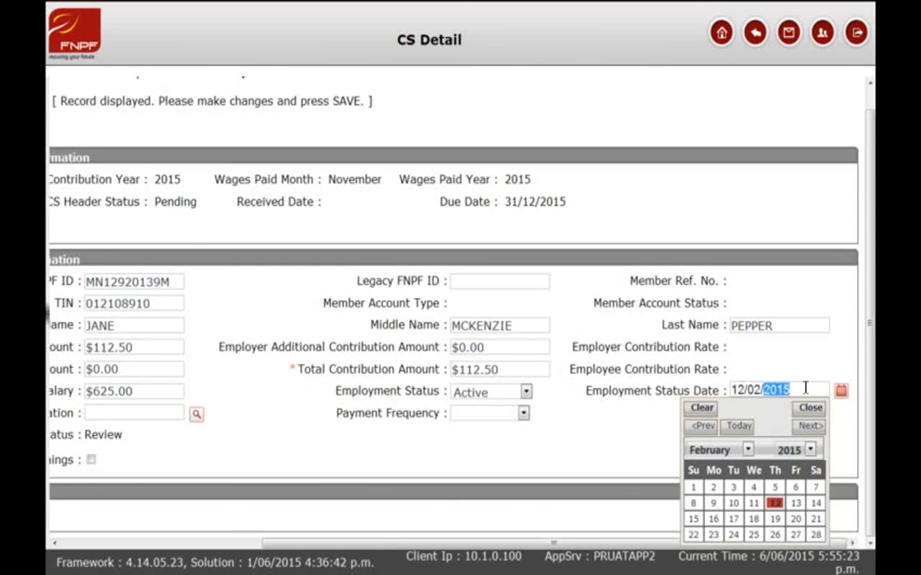
click(840, 391)
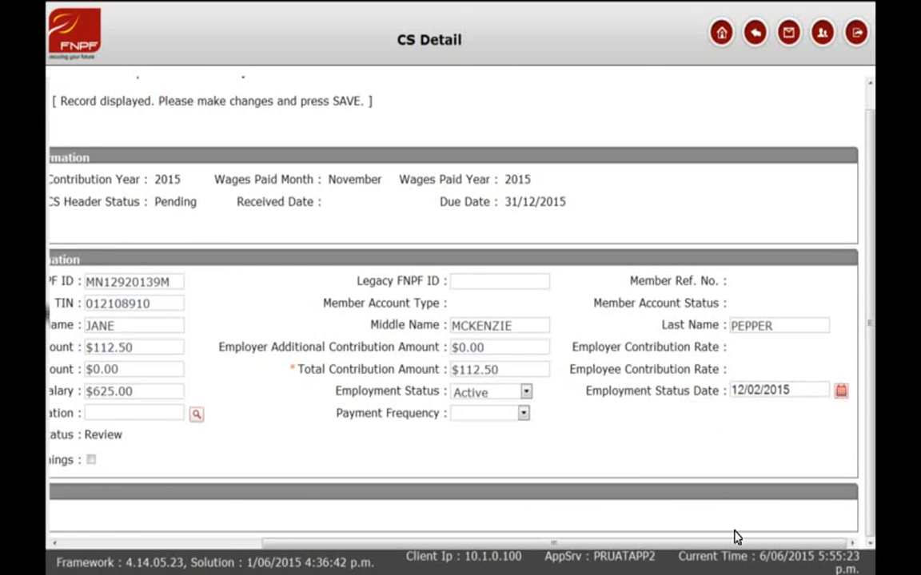
drag(737, 544, 531, 540)
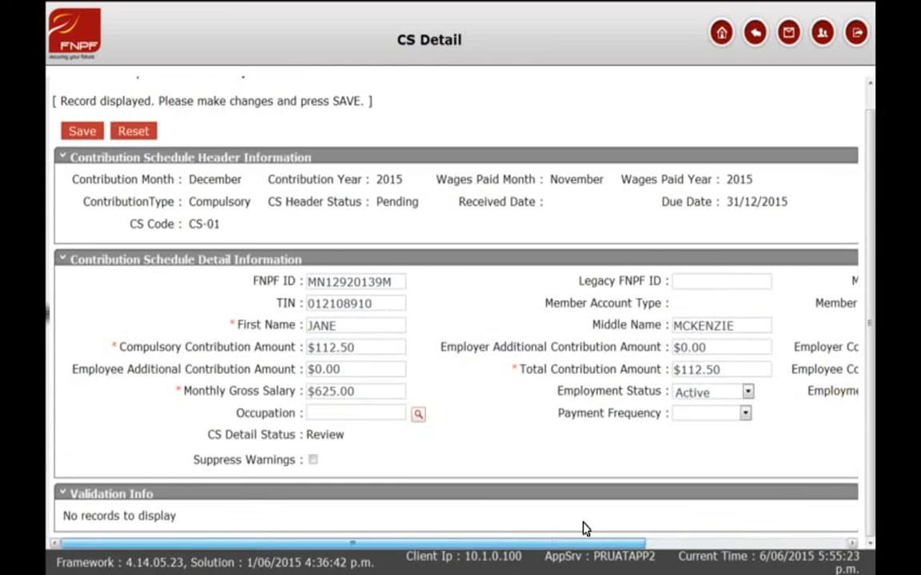
Enter occupation 2455, choose Fortnightly payment frequency, and save the member record.
text(2455)
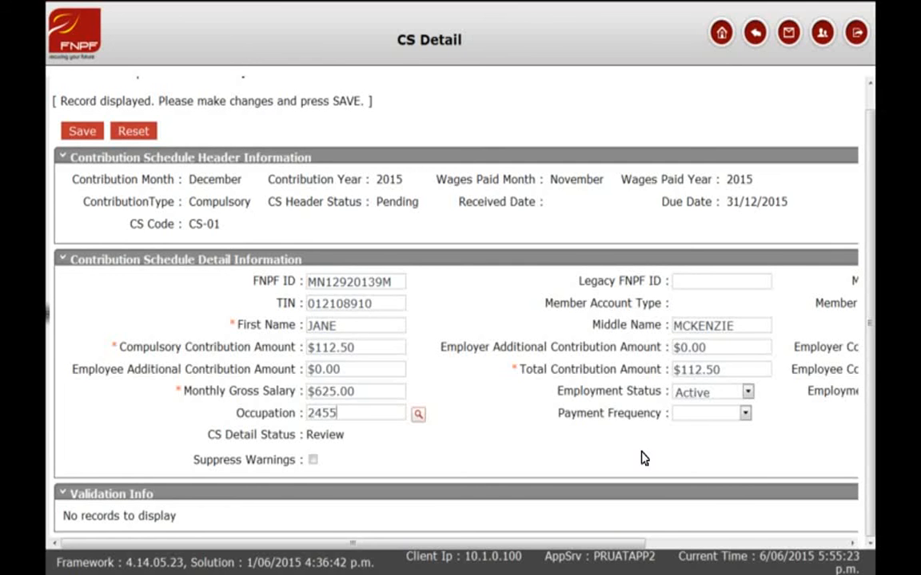
click(745, 414)
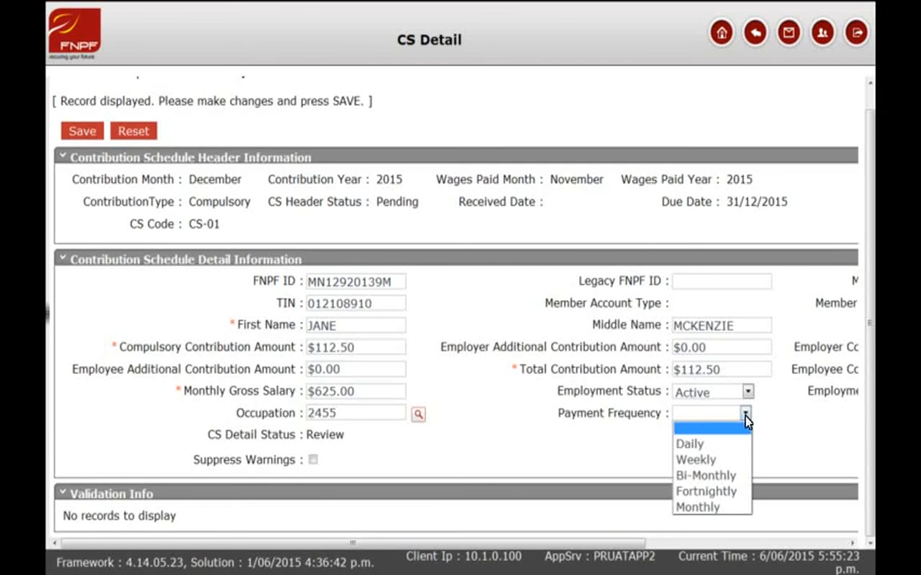
click(724, 495)
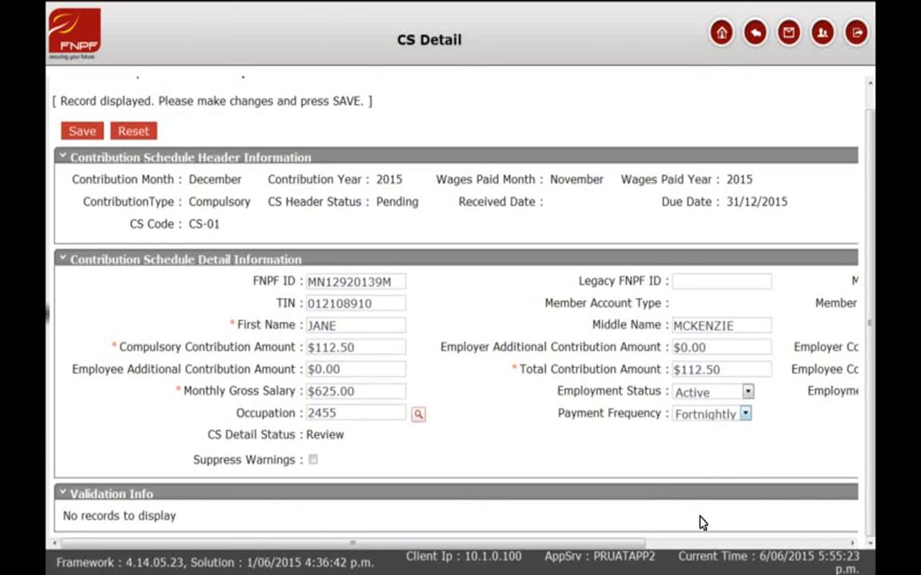
click(82, 132)
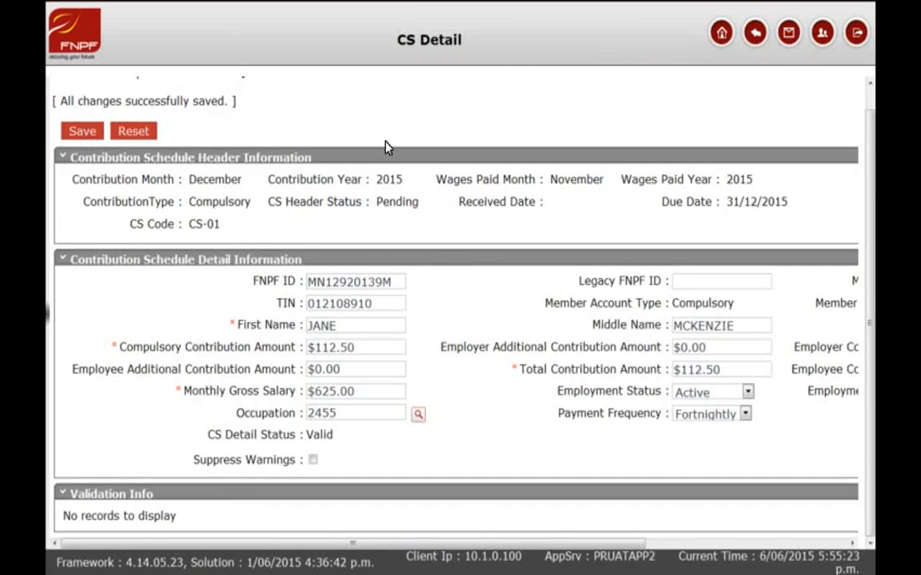
Start a second member detail record and enter the member's FNPF ID and TIN.
click(754, 36)
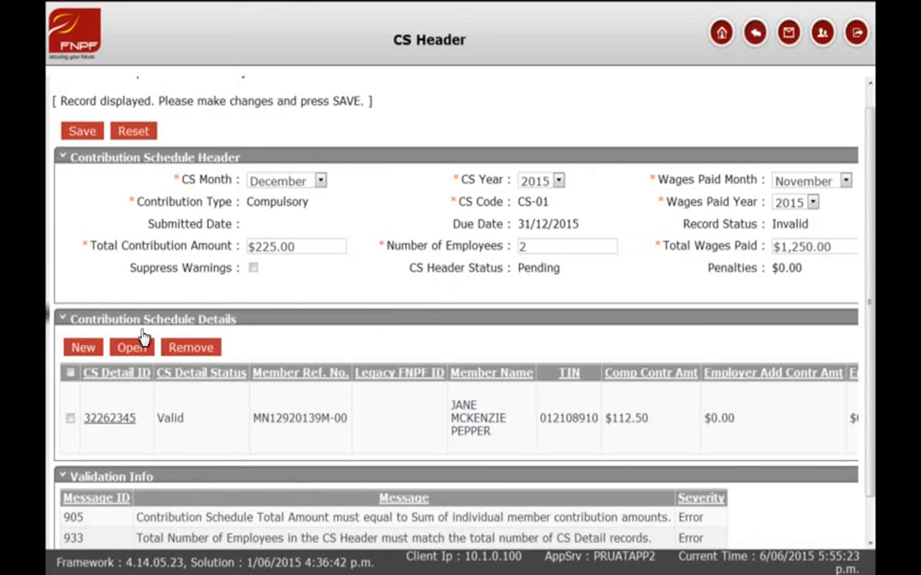
click(82, 350)
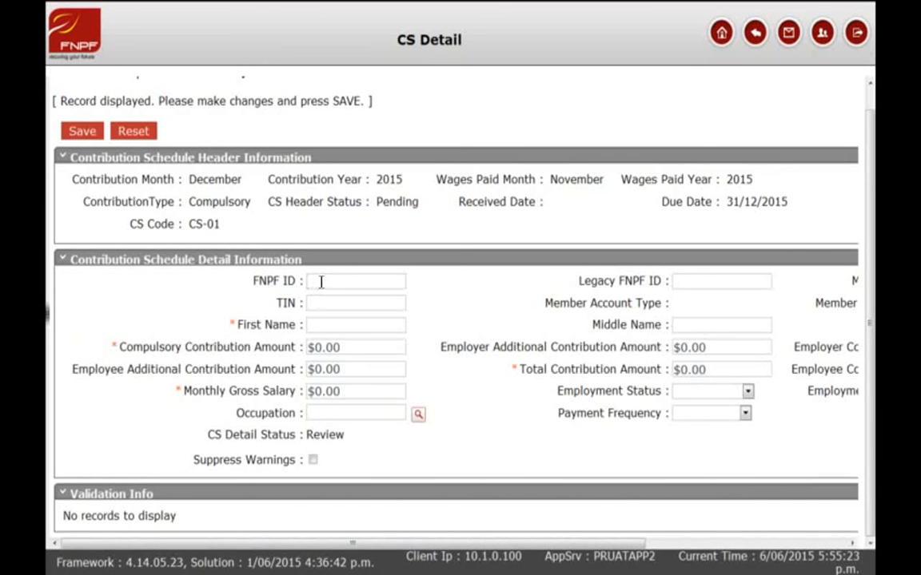
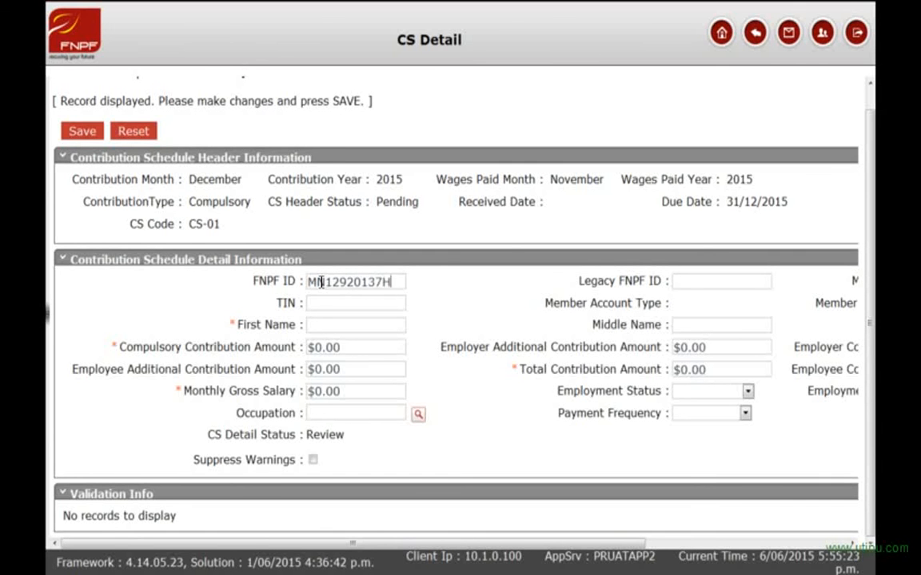
click(313, 302)
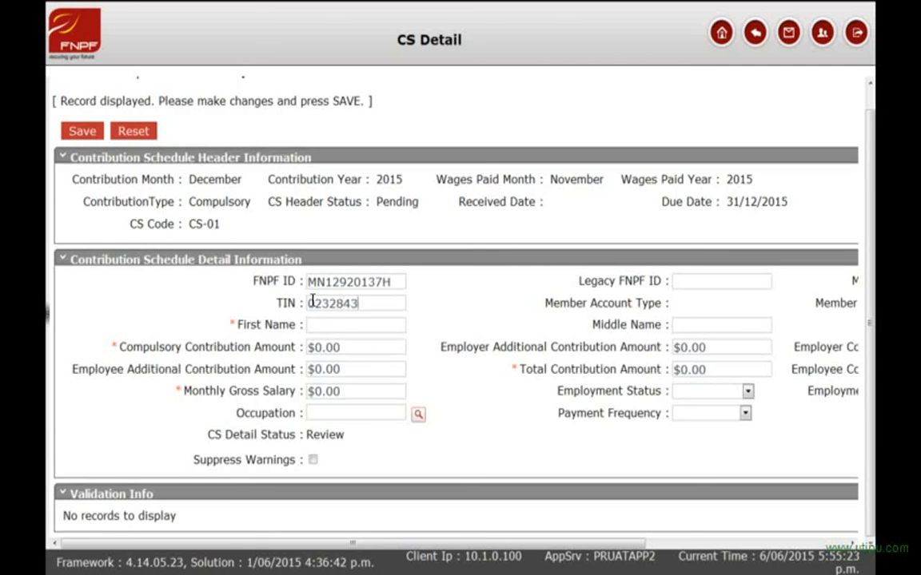
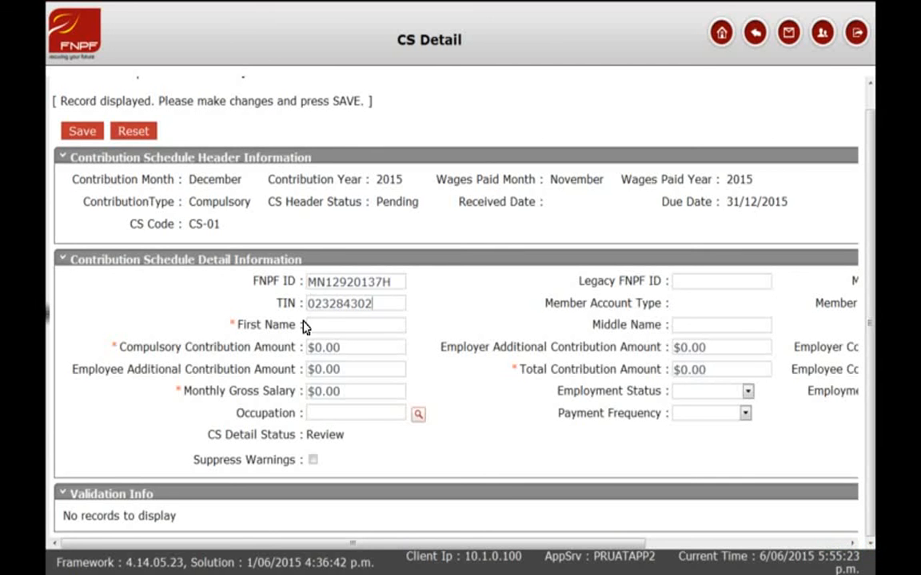
Fill in the second member's first and middle names.
click(310, 323)
text(JOHN)
click(691, 325)
text(LAWRENCE)
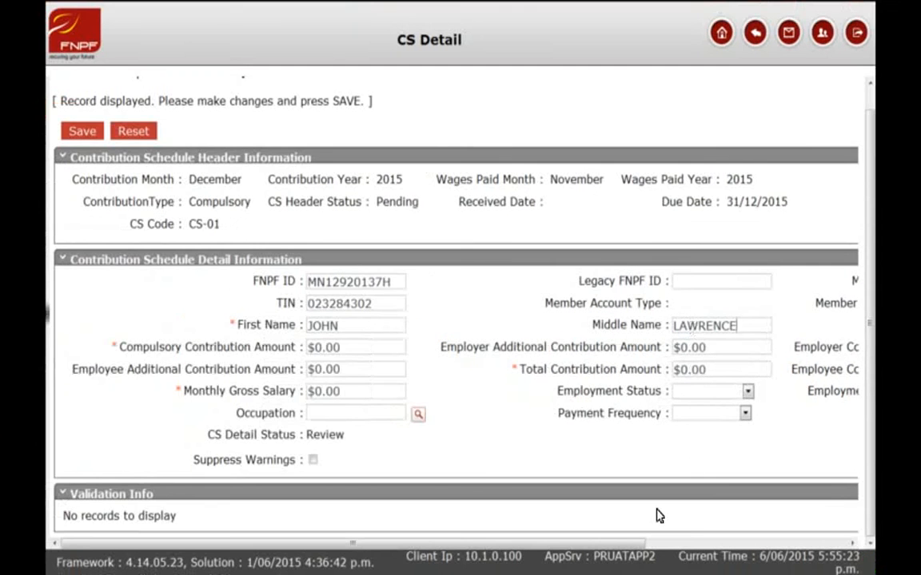
drag(684, 569, 827, 562)
Enter the last name, $112.50 compulsory and total contributions, and $625.00 monthly salary.
click(735, 325)
text(DOE)
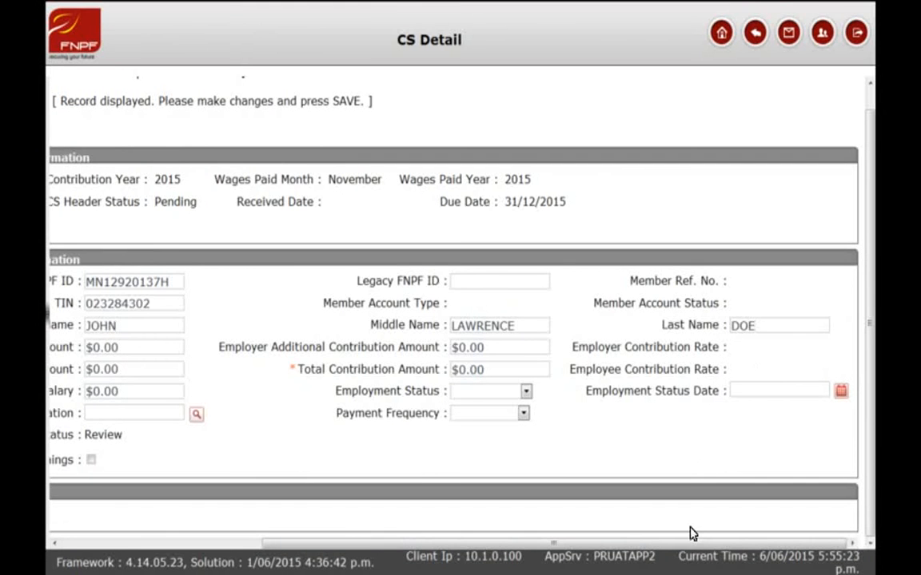
drag(691, 544, 487, 540)
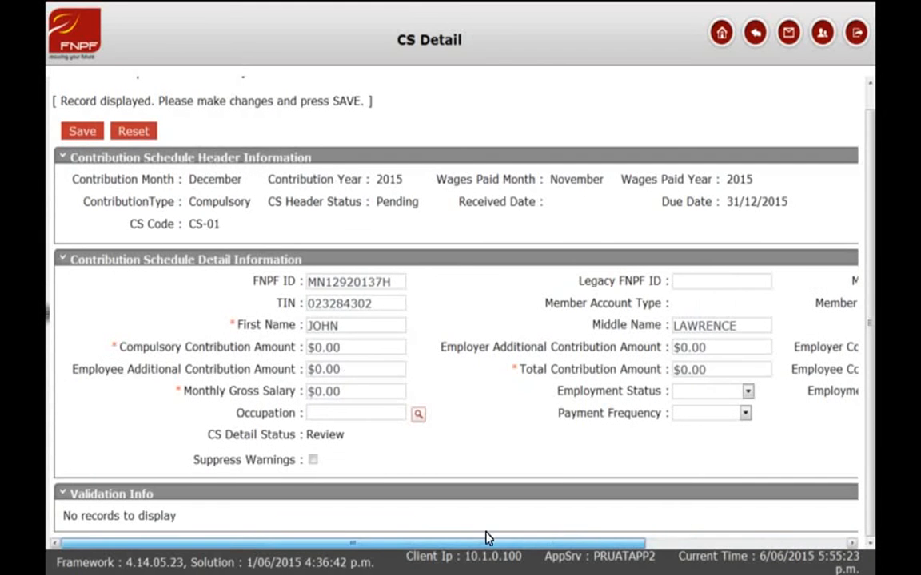
double_click(324, 347)
text(112.50)
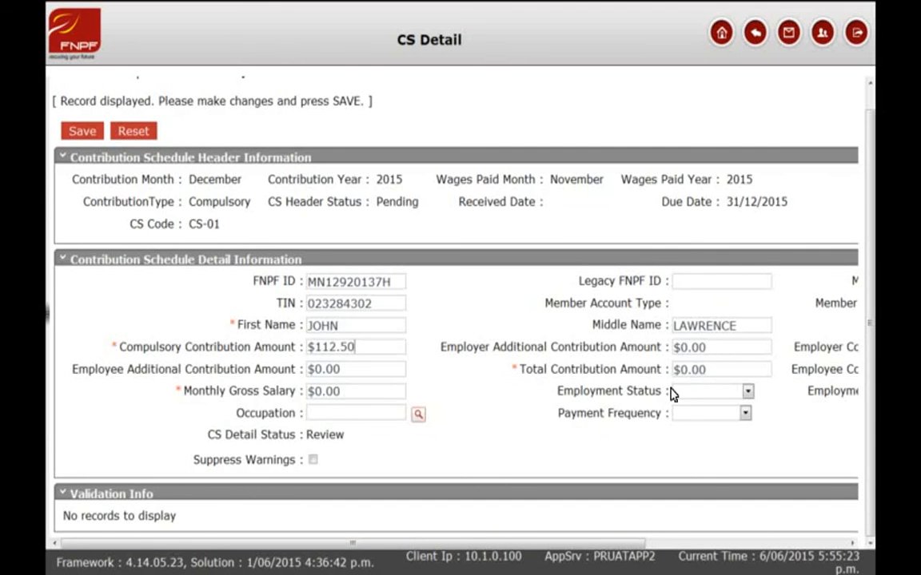
drag(711, 370, 684, 378)
text(112.50)
drag(342, 391, 318, 397)
text(625.00)
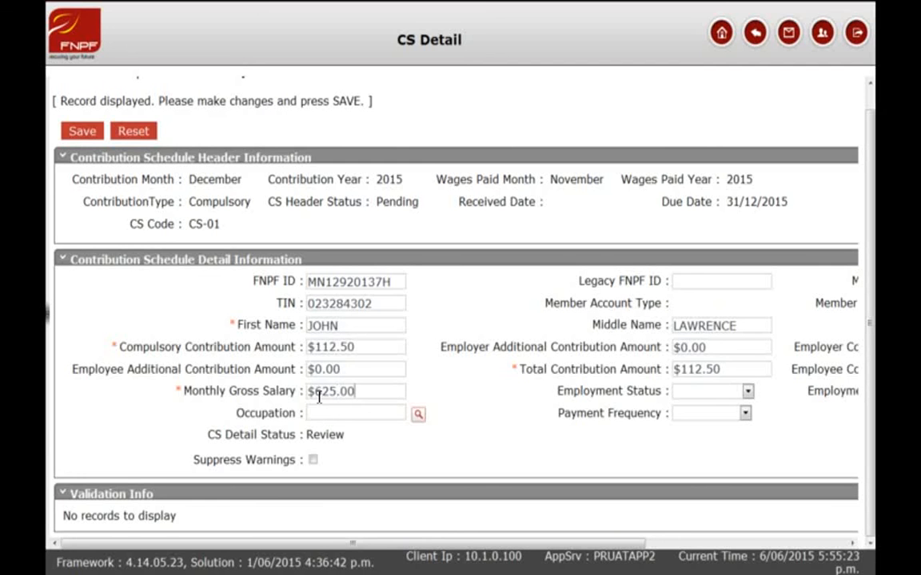
Set employment status to Active dated 12/02/2015.
click(747, 391)
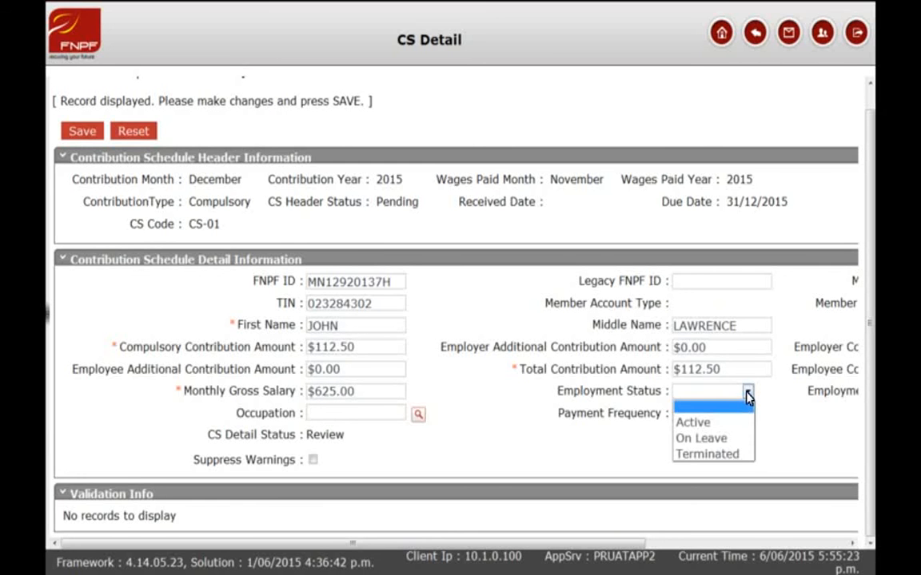
click(736, 424)
drag(616, 545, 839, 488)
click(787, 393)
text(12/02/2015)
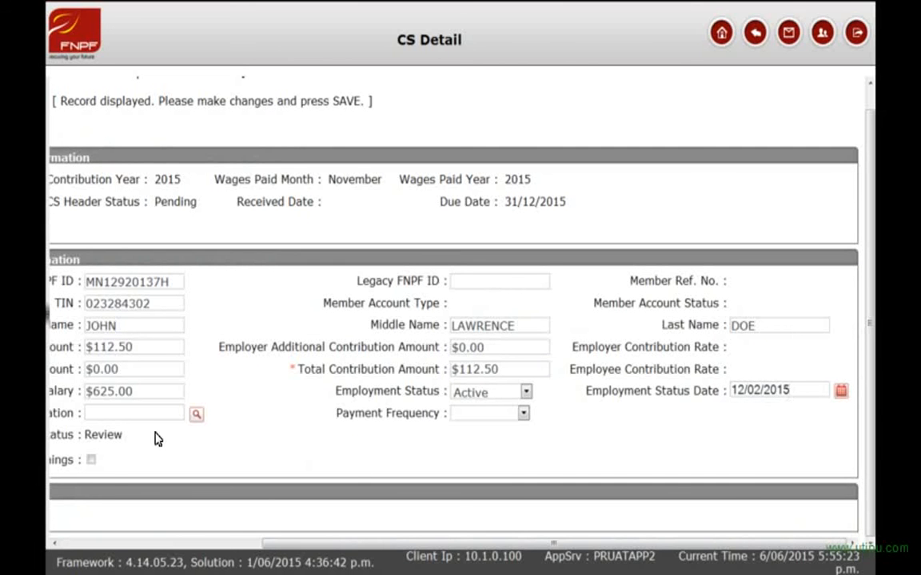
Give the second member occupation 2455 and Fortnightly payment frequency, and save the record.
drag(304, 551, 181, 544)
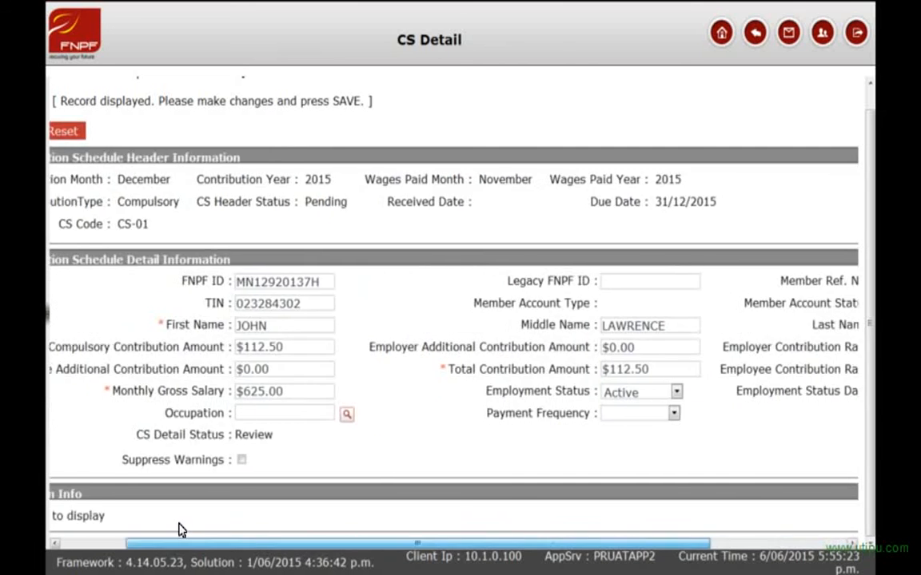
click(304, 413)
text(2455)
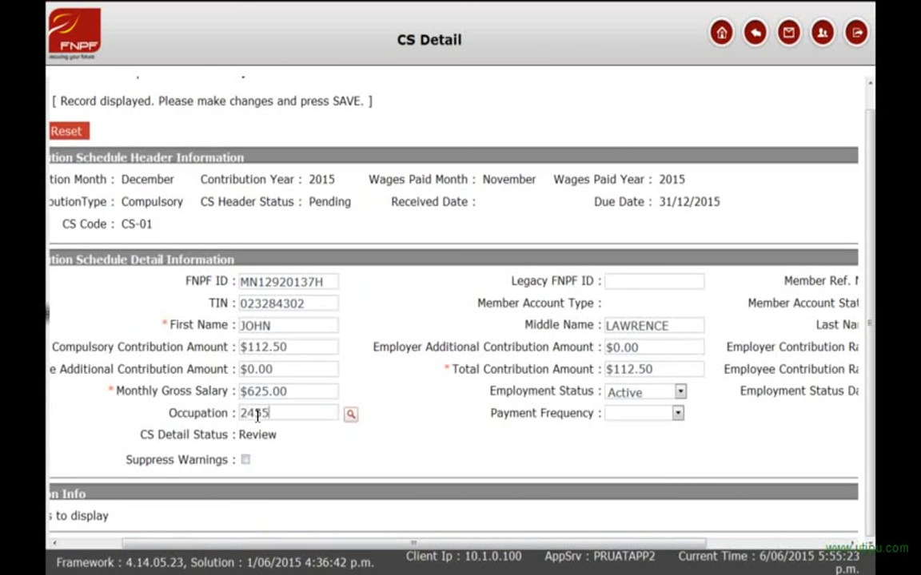
click(625, 414)
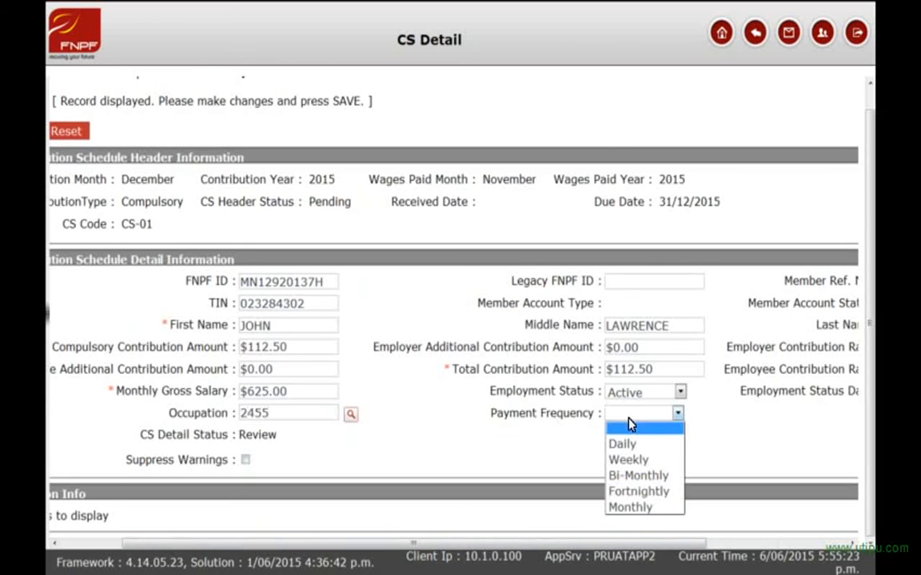
click(626, 492)
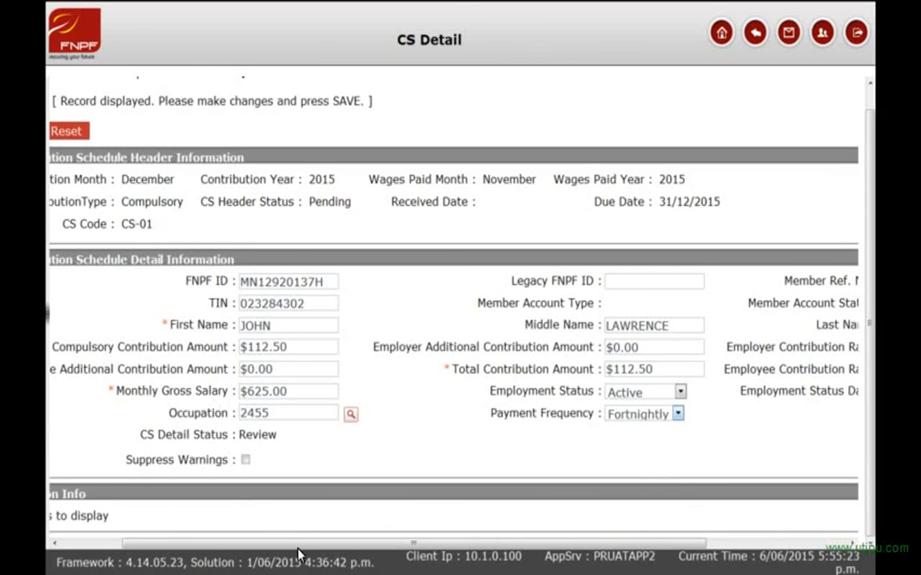
drag(299, 545, 222, 540)
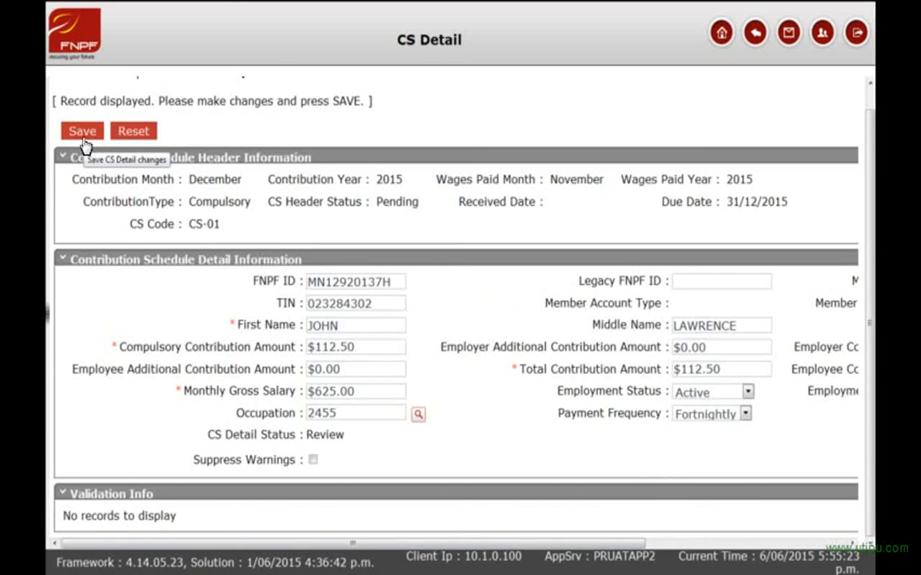
click(83, 138)
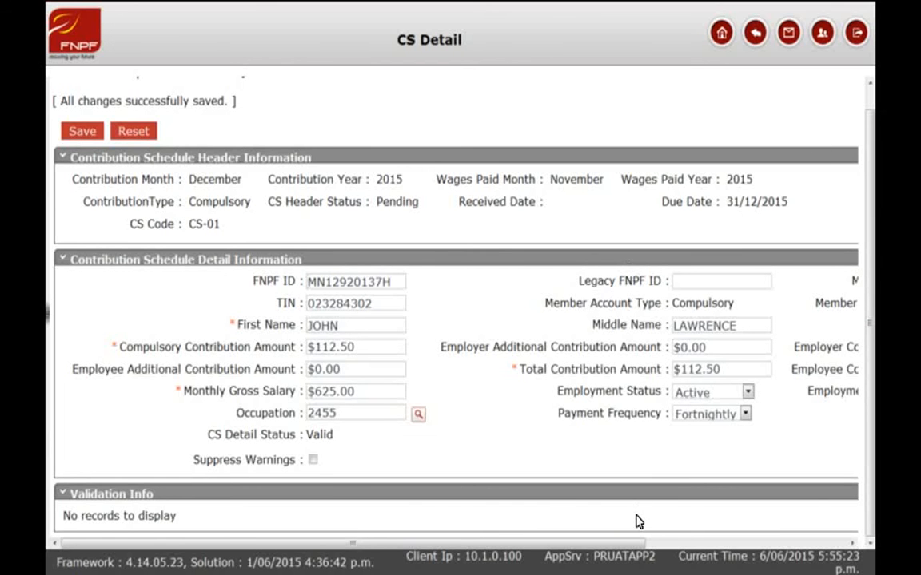
double_click(318, 438)
Submit the December 2015 schedule from the CS Header and confirm its Submitted status.
click(756, 36)
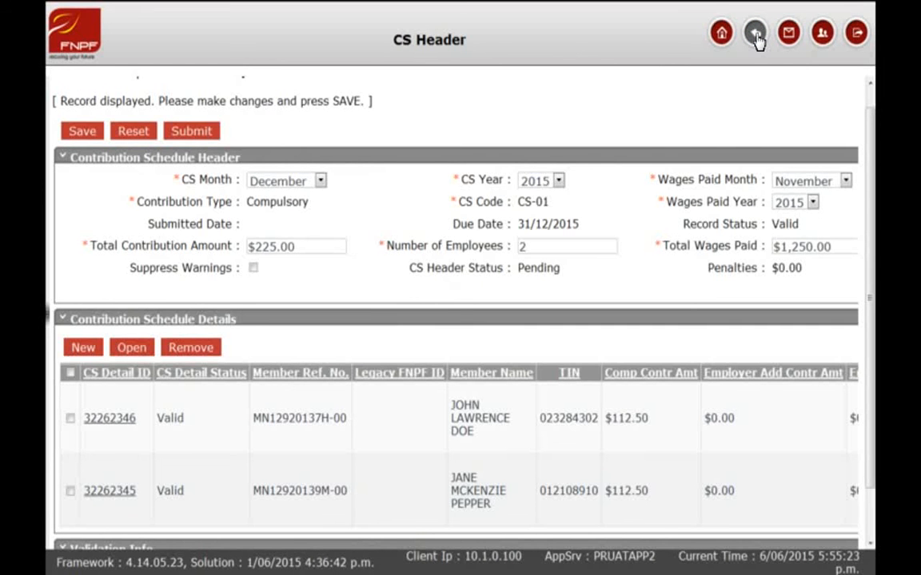
scroll(871, 169, down, 1)
drag(871, 170, 871, 177)
drag(871, 177, 868, 150)
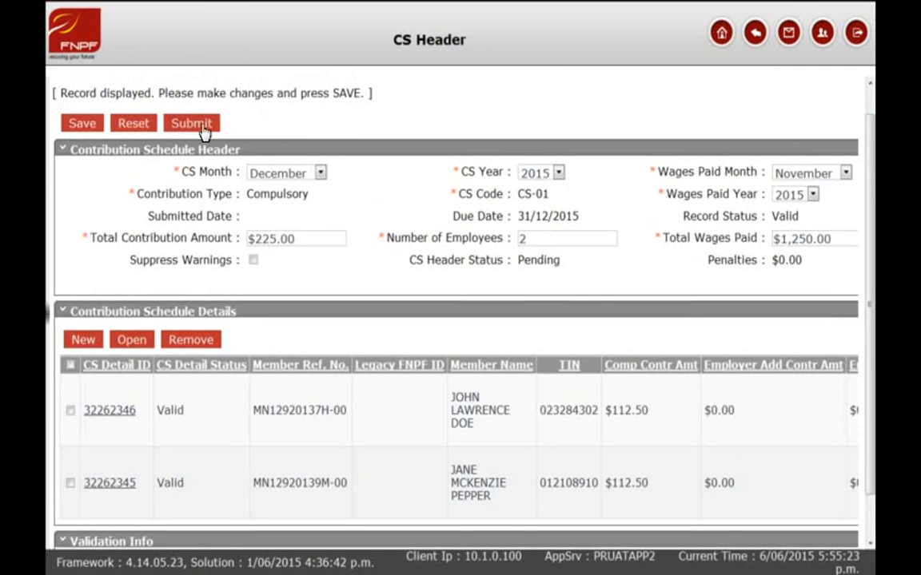
click(202, 128)
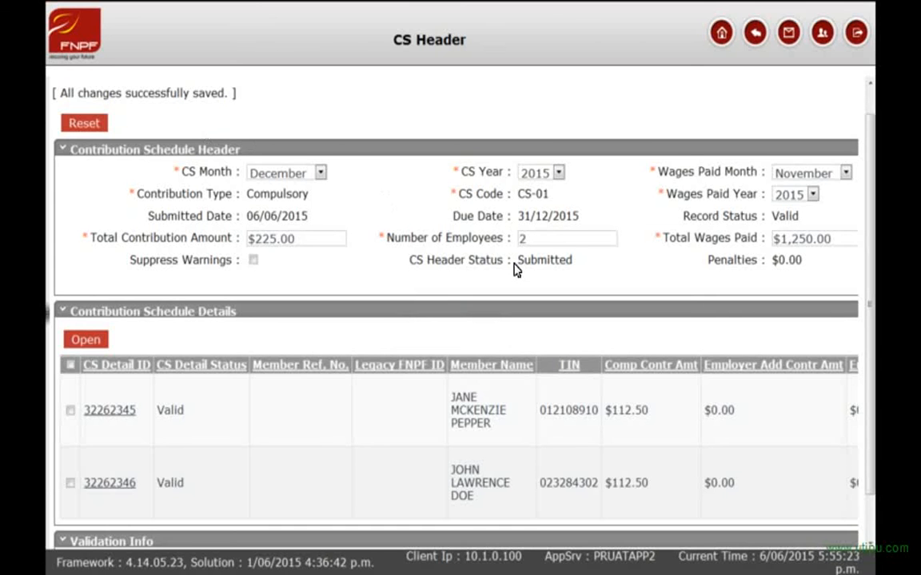
drag(516, 266, 575, 273)
click(569, 294)
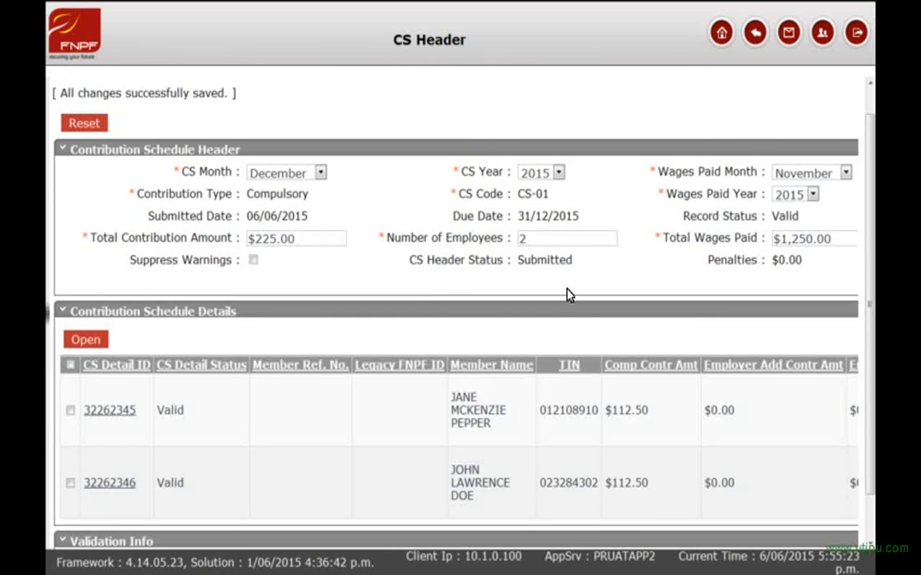